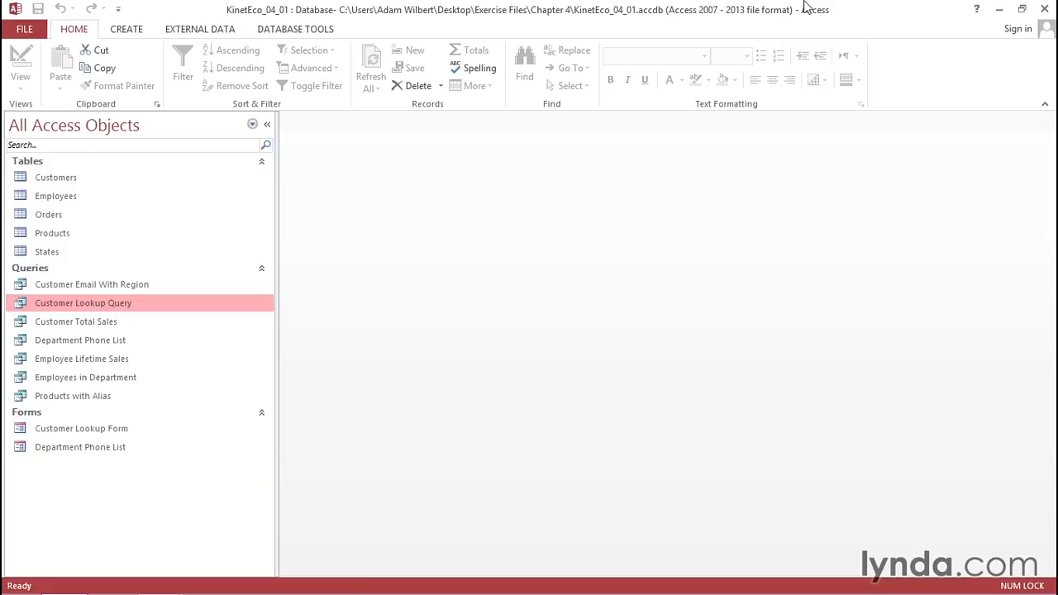
Open the Customer Lookup Query in Design view and examine the State field's full criterion in the Zoom box.
{"action": "right_click", "coordinate": [151, 304]}
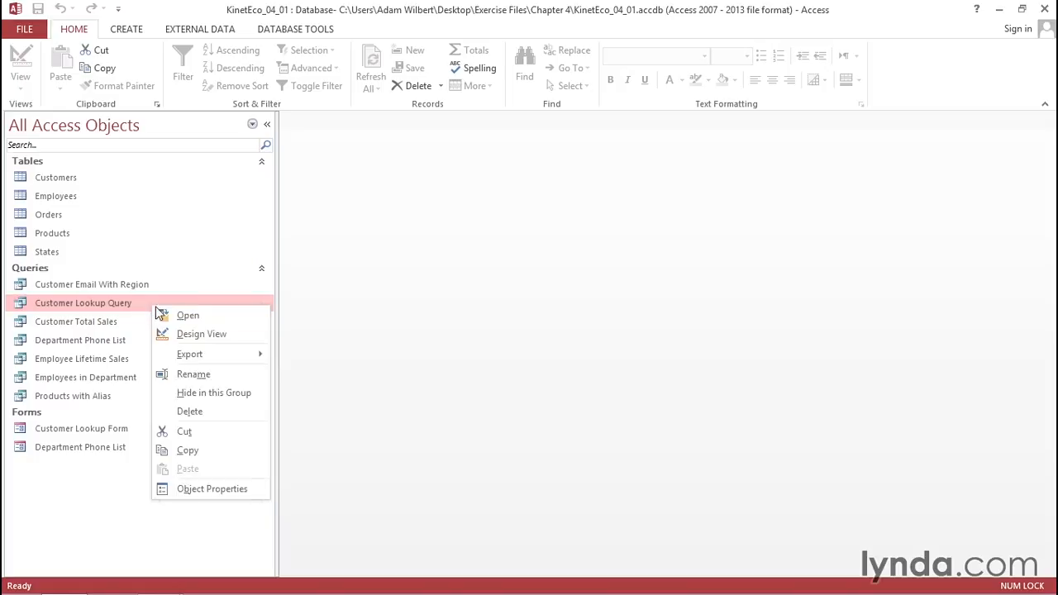
{"action": "left_click", "coordinate": [190, 334]}
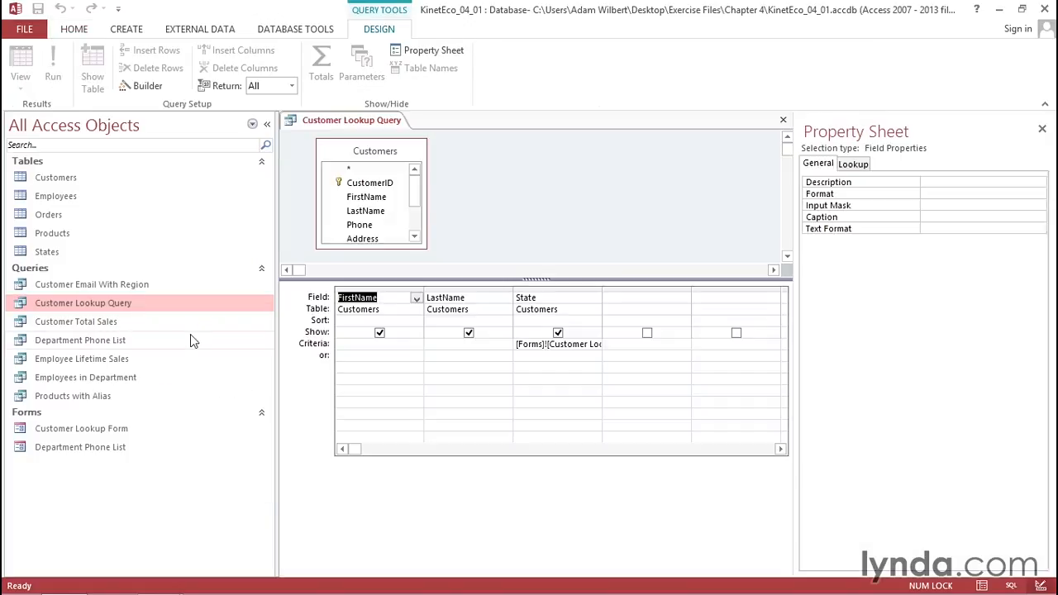
{"action": "right_click", "coordinate": [569, 348]}
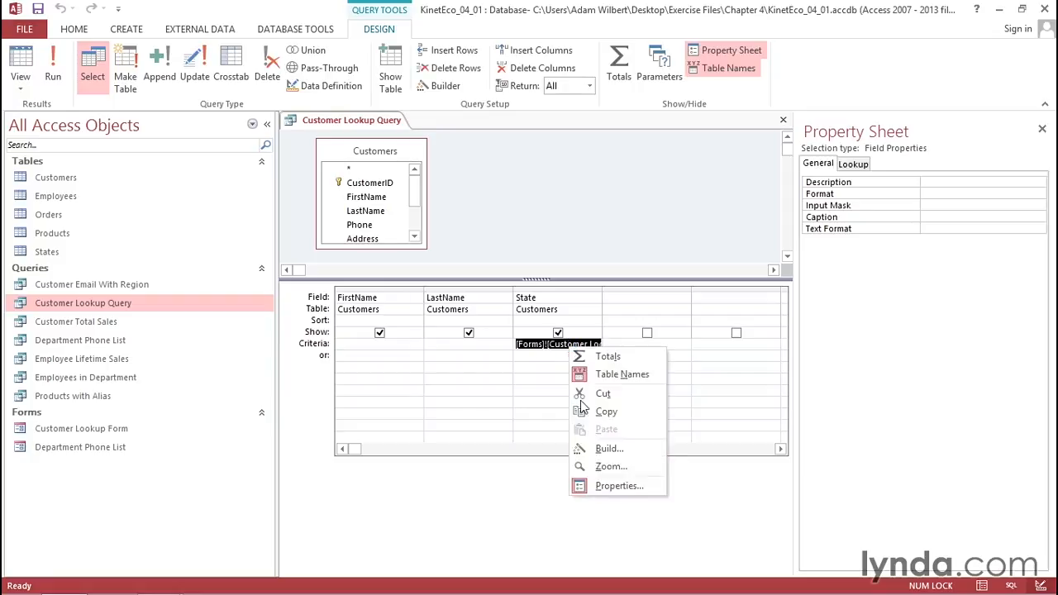
{"action": "left_click", "coordinate": [593, 464]}
{"action": "left_click", "coordinate": [422, 199]}
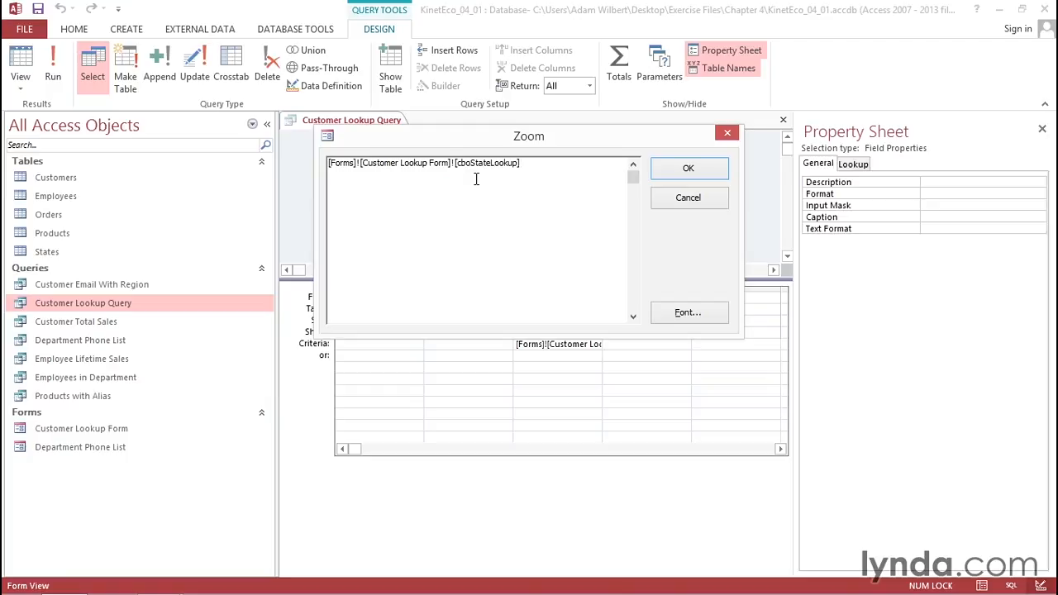
{"action": "left_click", "coordinate": [666, 174]}
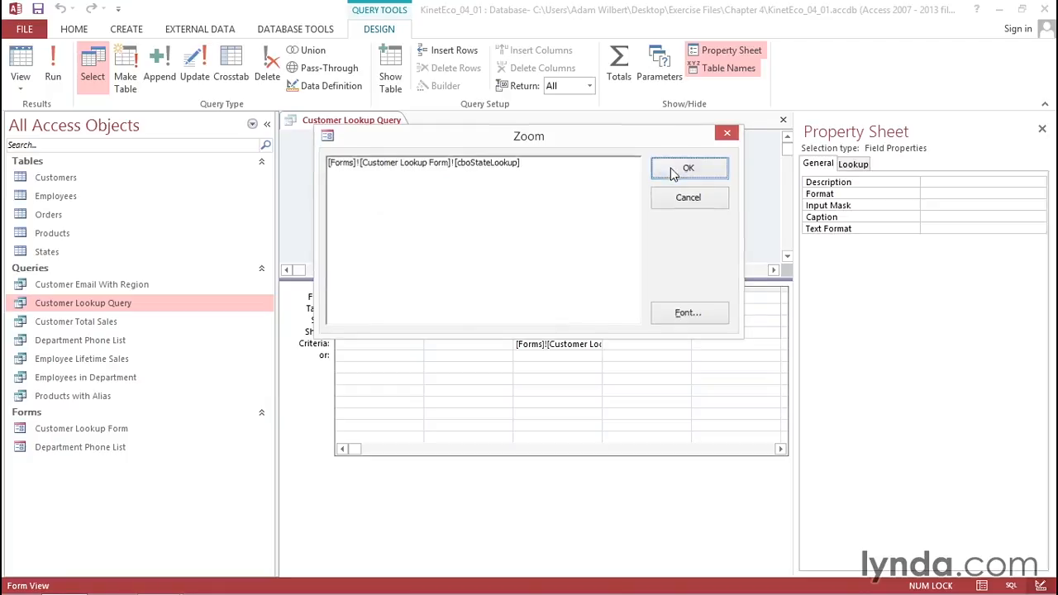
Delete the State field's criterion and open the Expression Builder for the emptied criteria cell.
{"action": "key", "text": "Delete"}
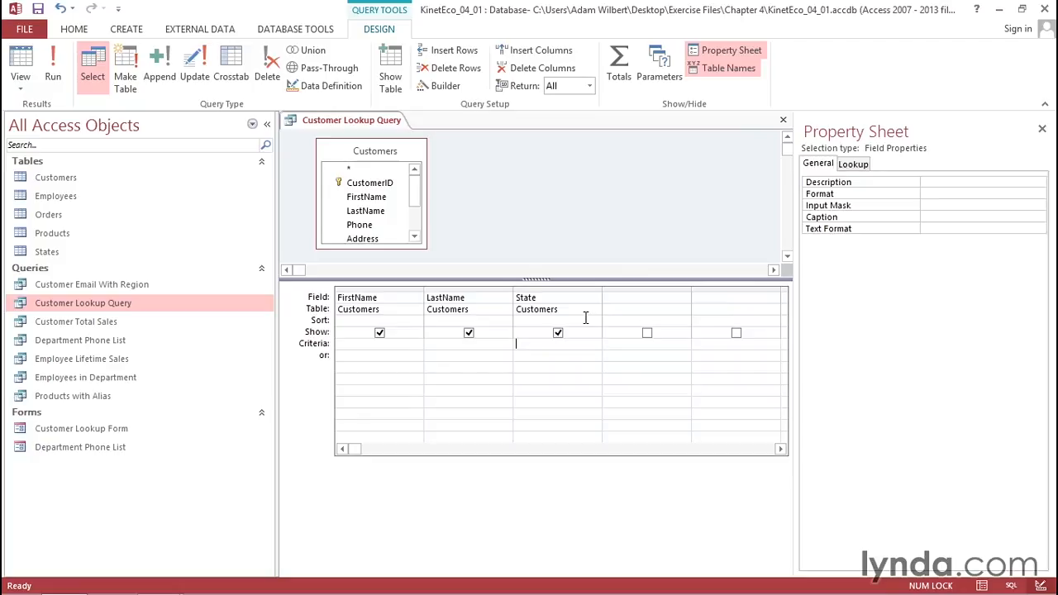
{"action": "right_click", "coordinate": [543, 349]}
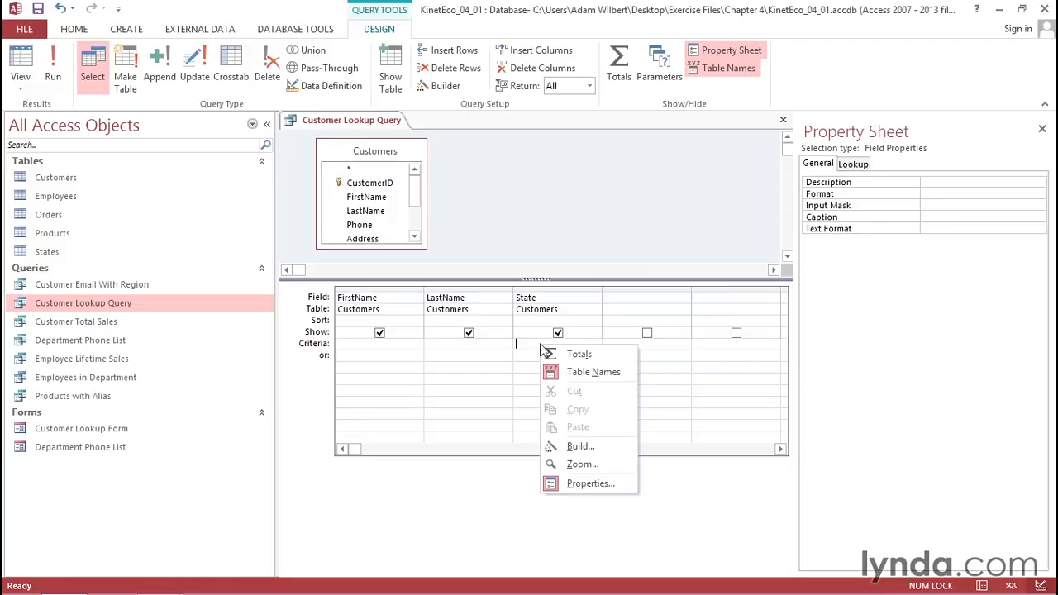
{"action": "left_click", "coordinate": [604, 448]}
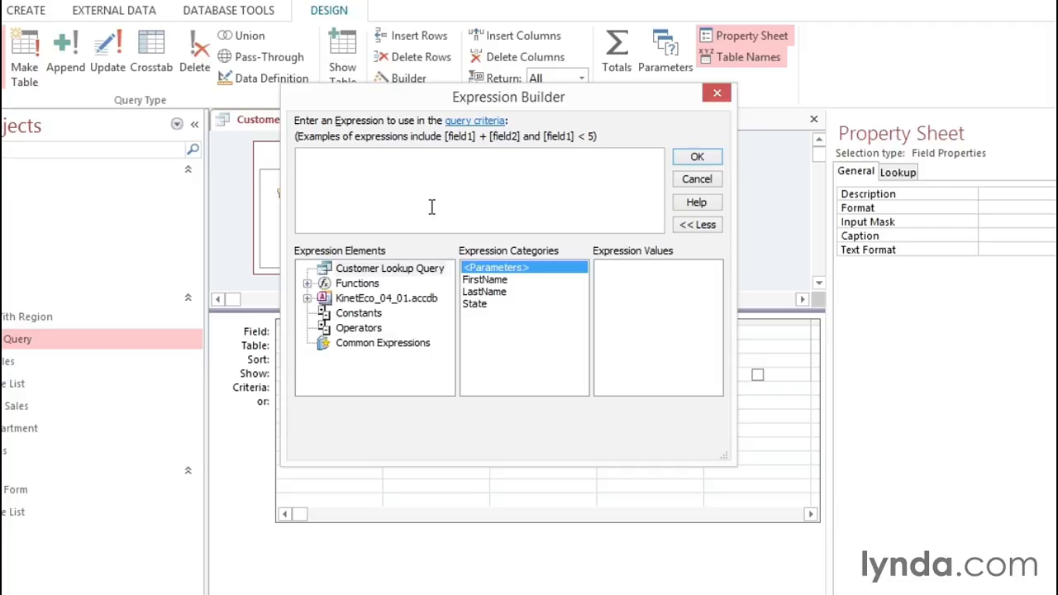
Examine the built-in function categories Arrays, Conversion and Date/Time, including the descriptions of the Date, Day and Hour functions.
{"action": "left_click", "coordinate": [413, 366]}
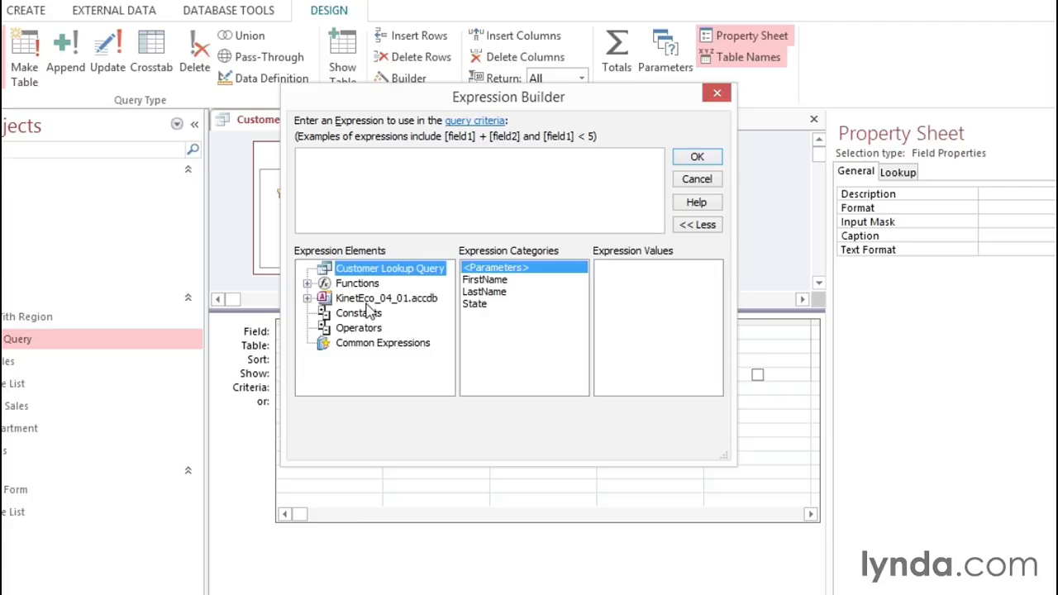
{"action": "left_click", "coordinate": [307, 285]}
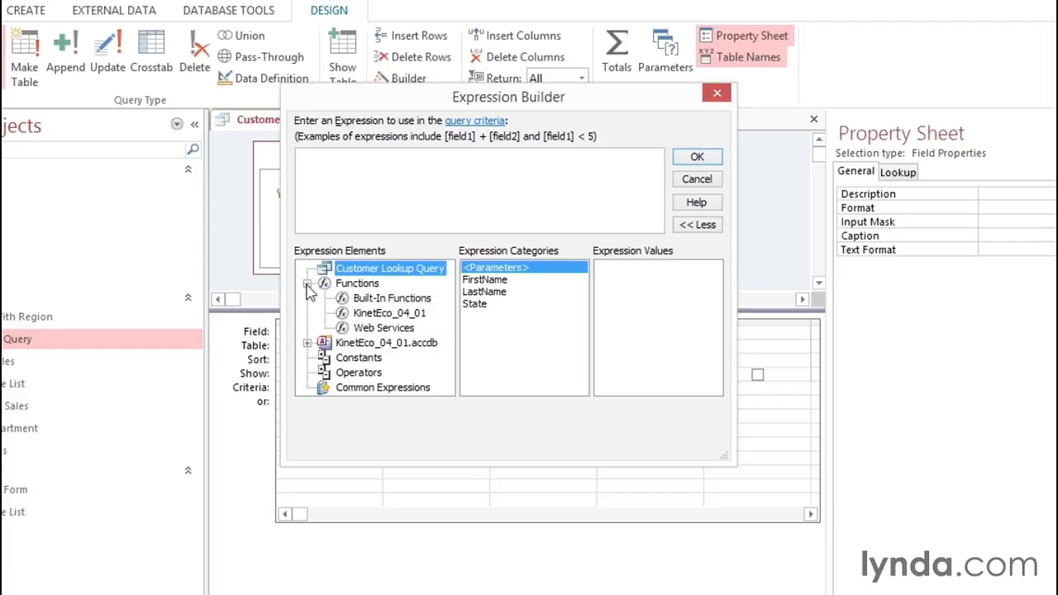
{"action": "left_click", "coordinate": [364, 300]}
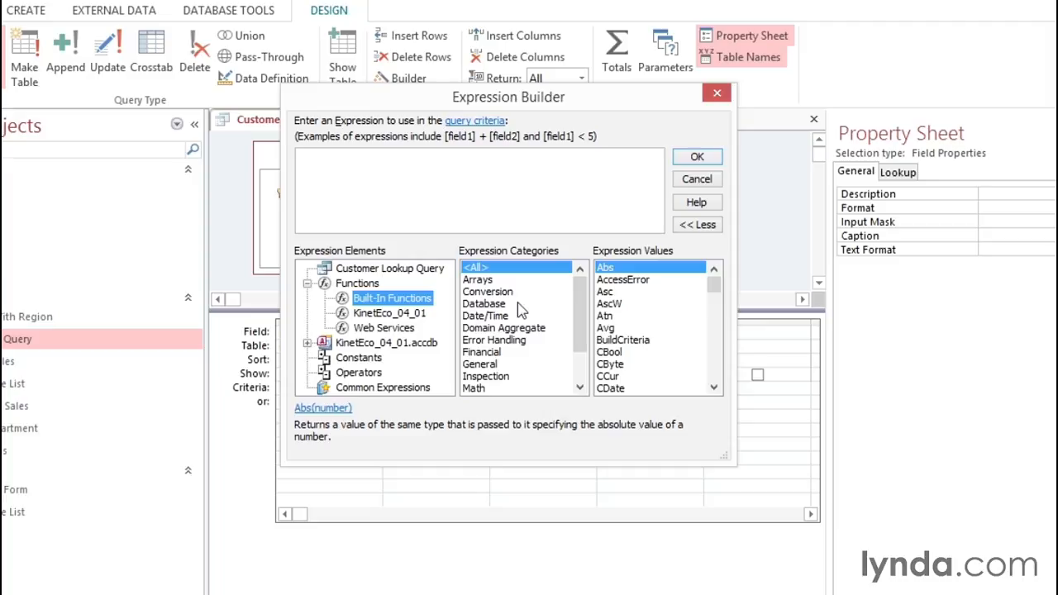
{"action": "left_click", "coordinate": [484, 281]}
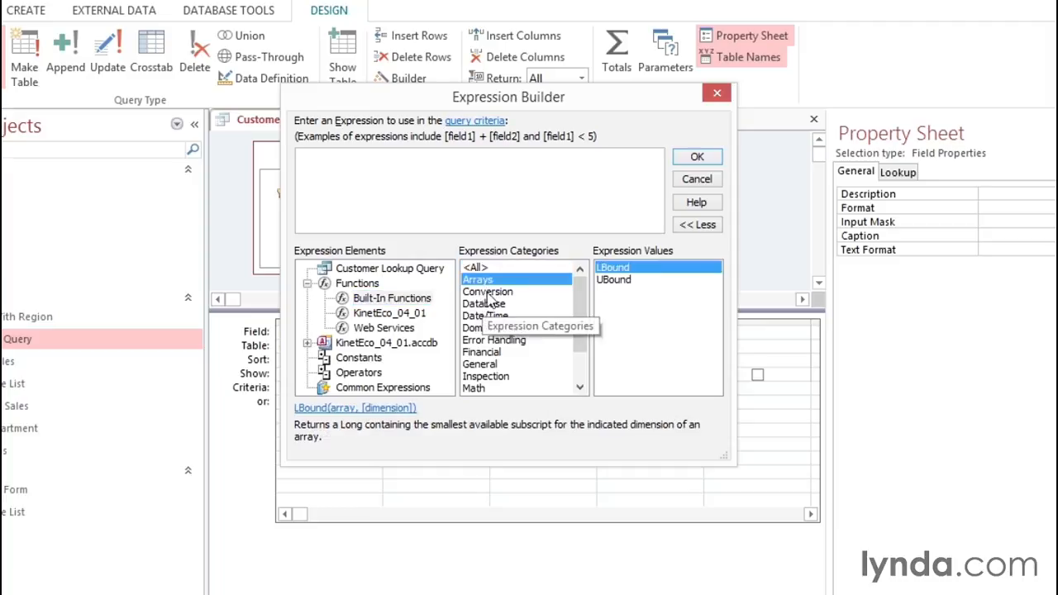
{"action": "left_click", "coordinate": [488, 293]}
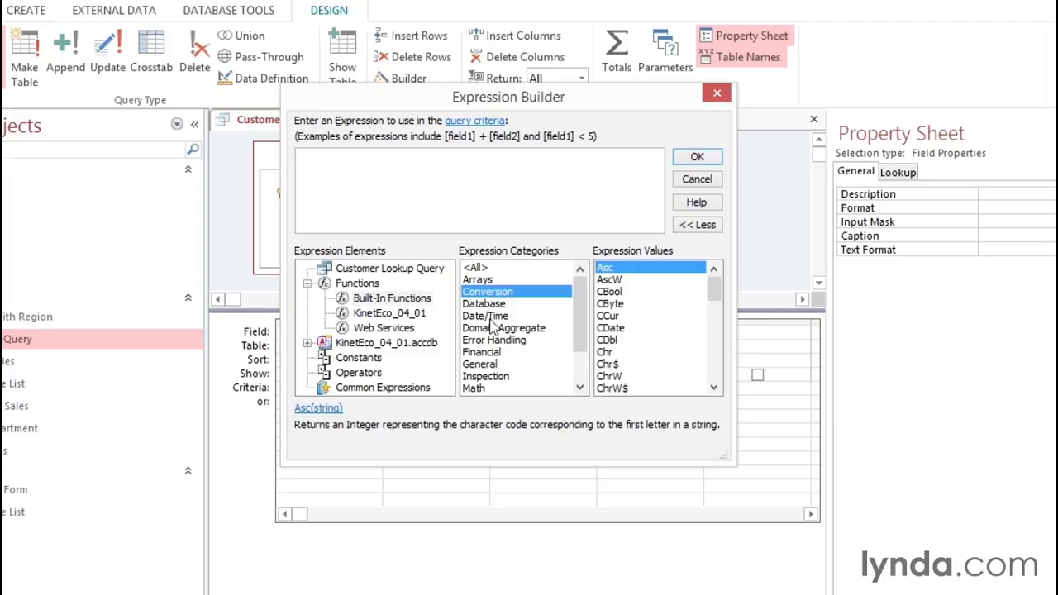
{"action": "left_click", "coordinate": [488, 316]}
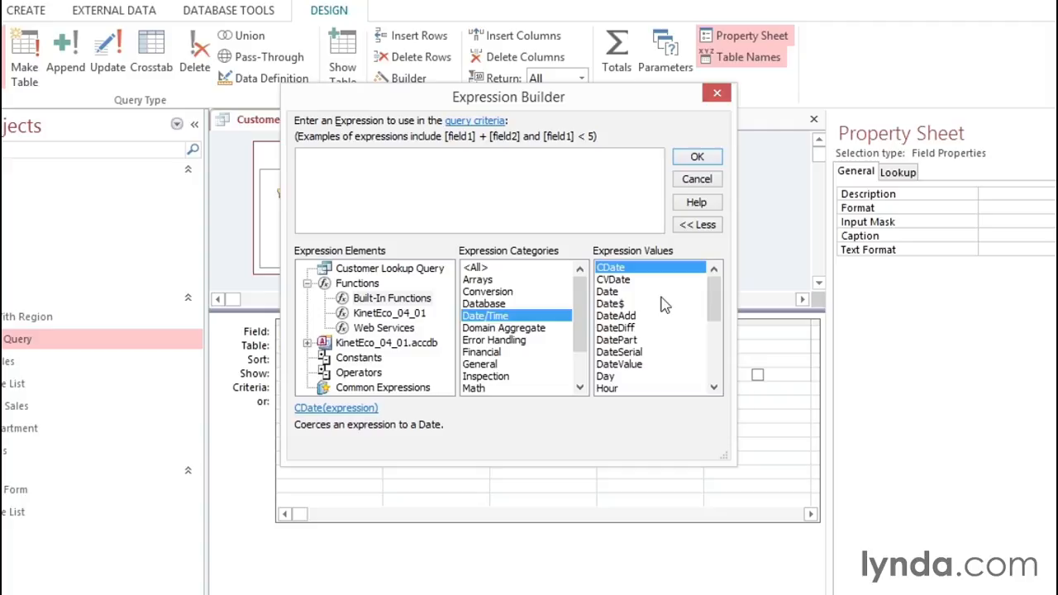
{"action": "left_click", "coordinate": [613, 293]}
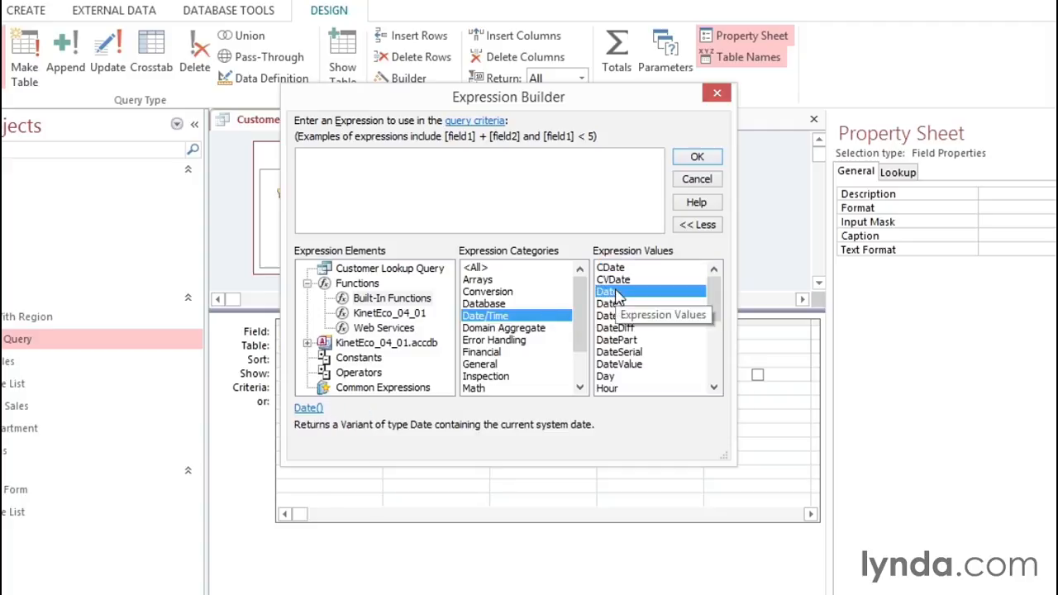
{"action": "left_click", "coordinate": [612, 377]}
{"action": "left_click", "coordinate": [613, 388]}
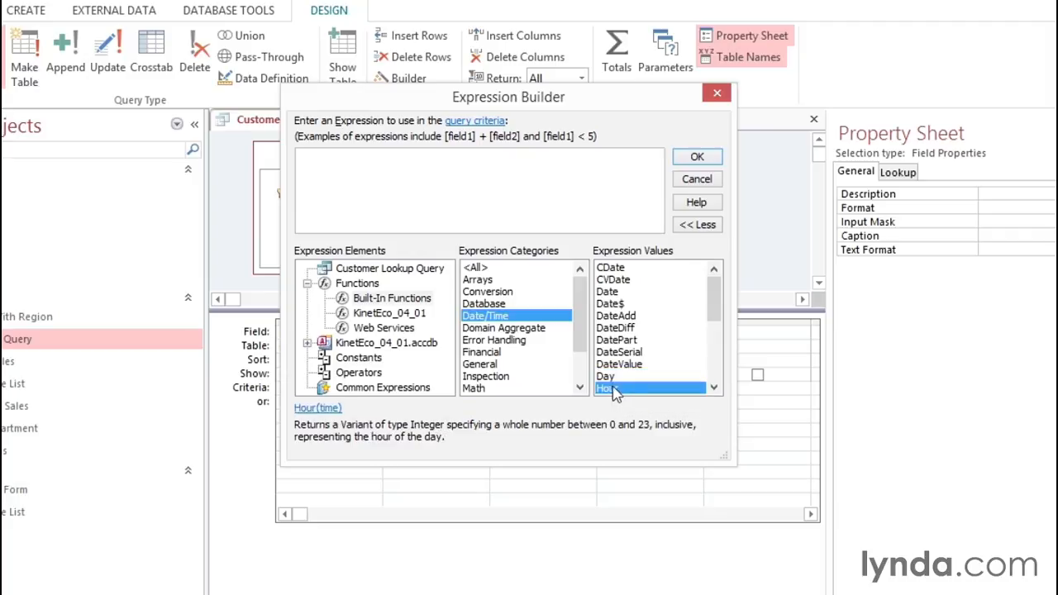
{"action": "left_click", "coordinate": [306, 284]}
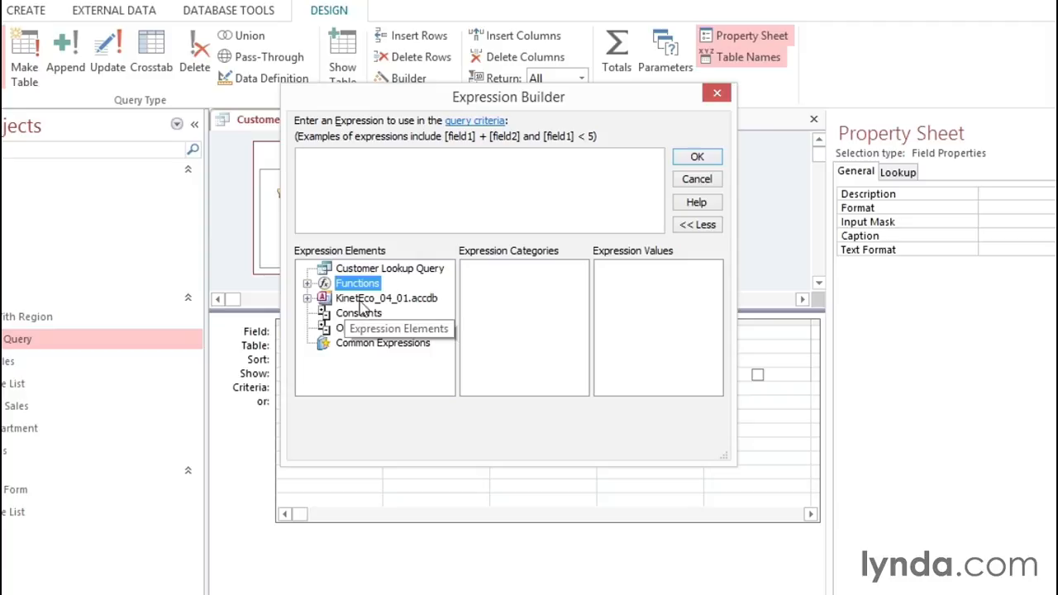
Find the Customer Lookup Form among all forms of the KinetEco_04_01.accdb database and list its controls.
{"action": "left_click", "coordinate": [307, 298]}
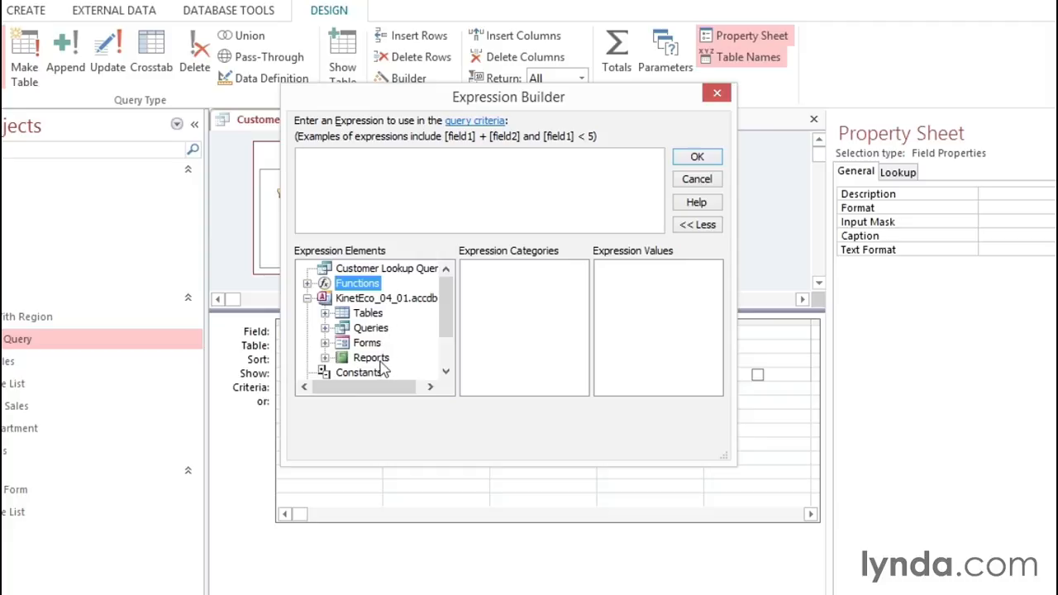
{"action": "left_click", "coordinate": [326, 343]}
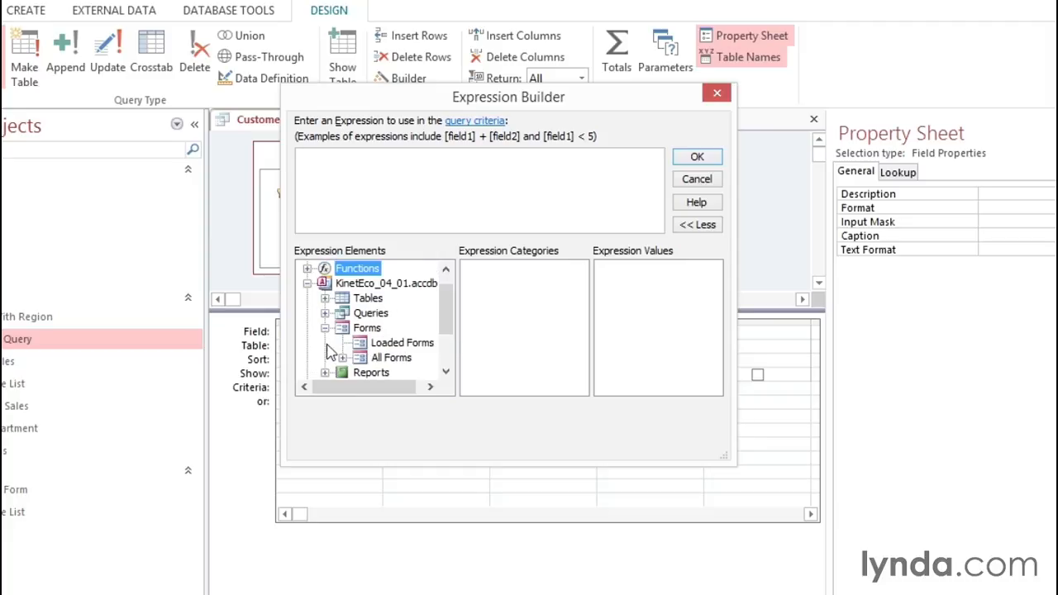
{"action": "left_click", "coordinate": [402, 344]}
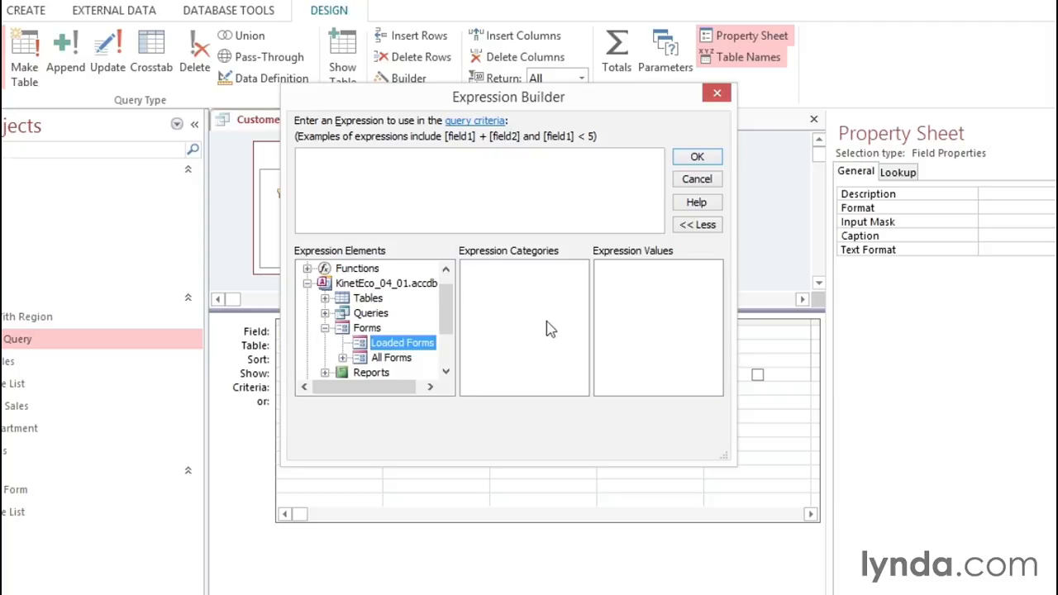
{"action": "left_click", "coordinate": [395, 358]}
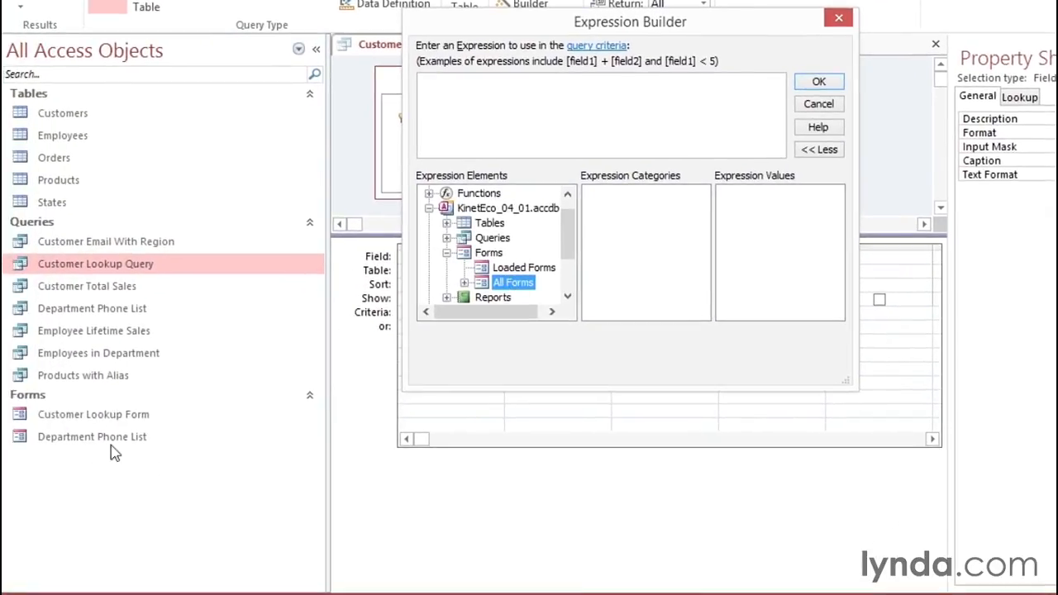
{"action": "left_click", "coordinate": [464, 283]}
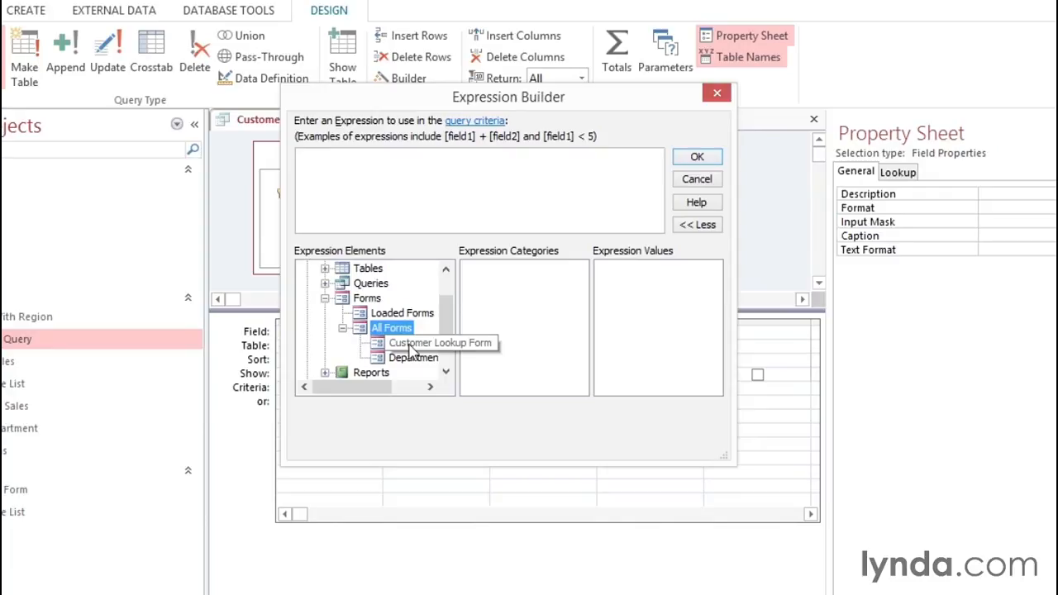
{"action": "left_click", "coordinate": [410, 351]}
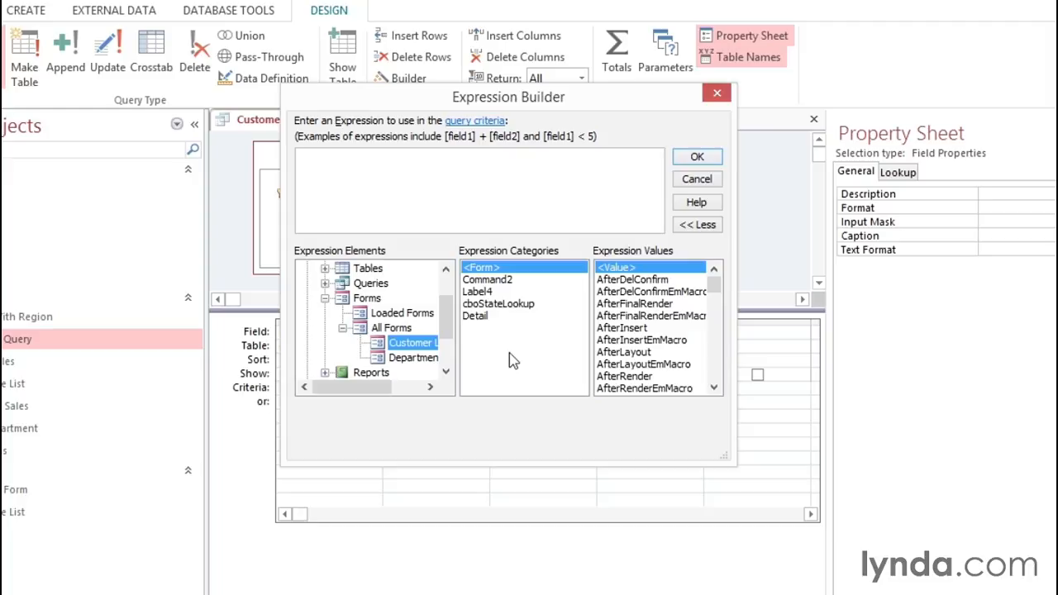
Look through the form's Command2, Label4 and Detail entries and insert the cboStateLookup control into the expression.
{"action": "left_click", "coordinate": [505, 282]}
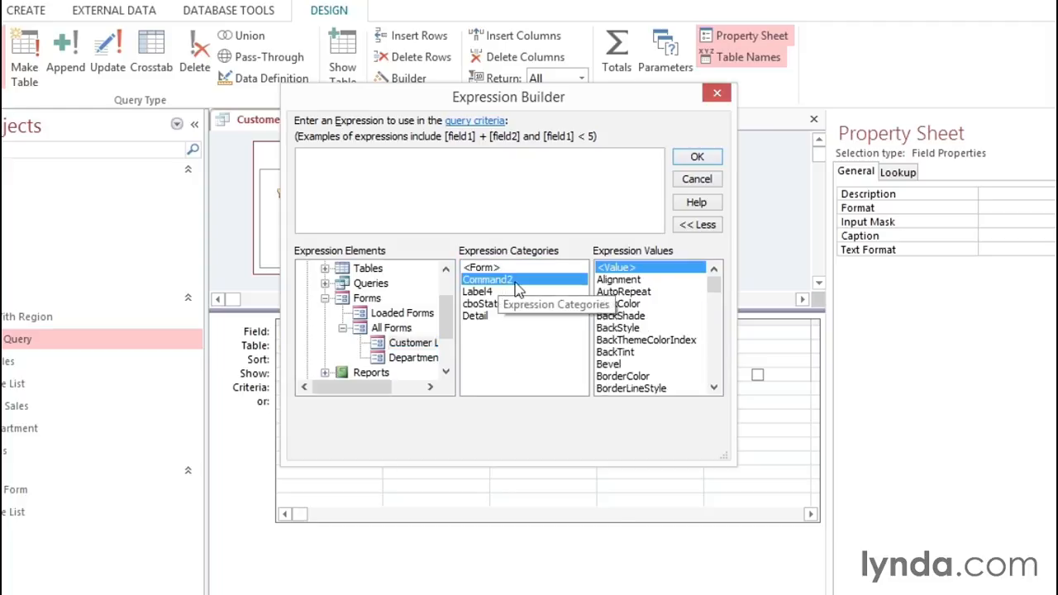
{"action": "left_click", "coordinate": [481, 292]}
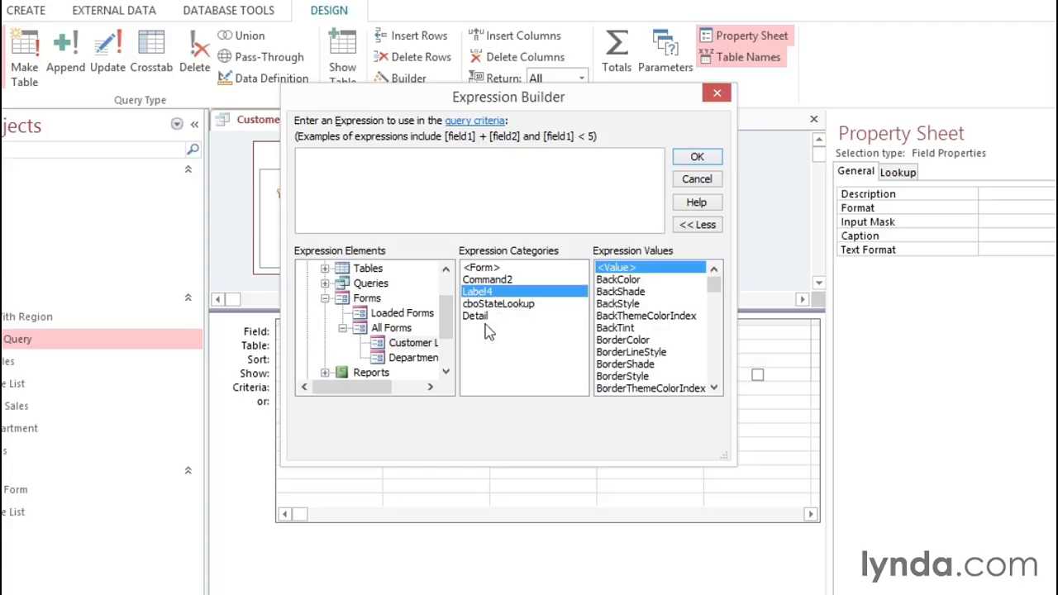
{"action": "left_click", "coordinate": [477, 319]}
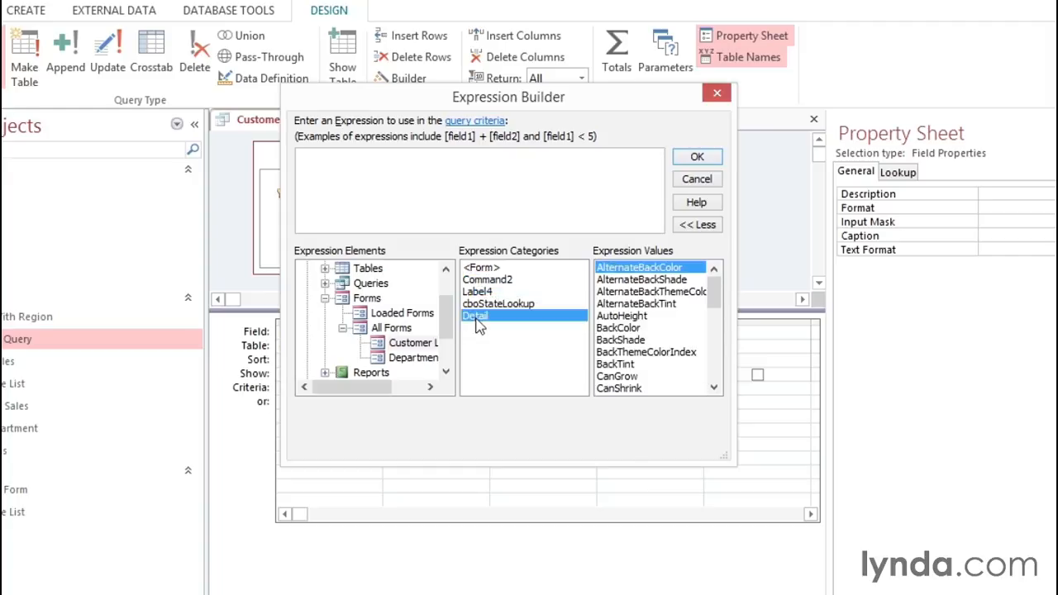
{"action": "left_click", "coordinate": [498, 304]}
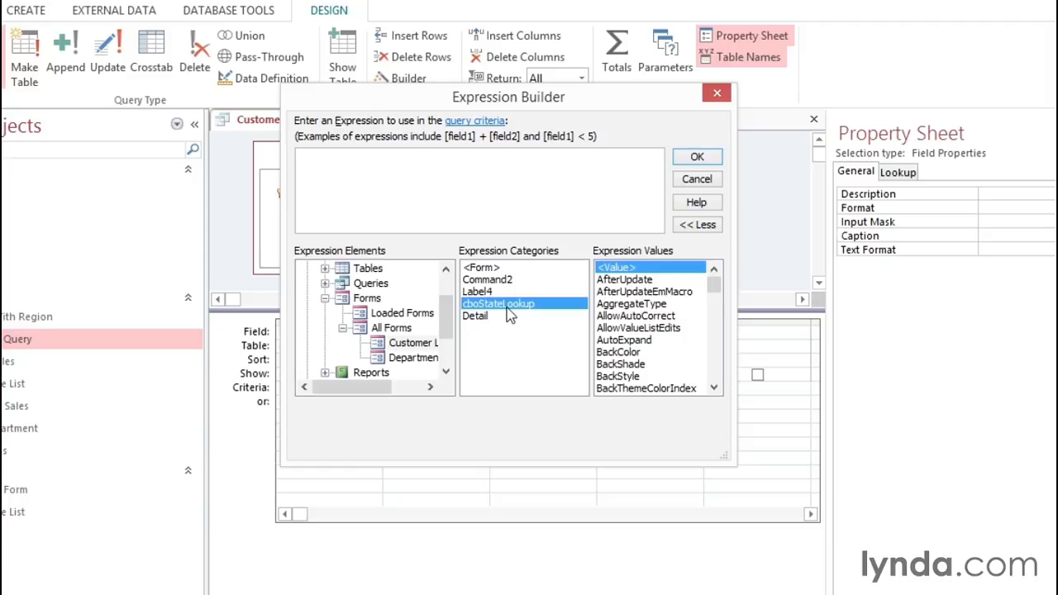
{"action": "double_click", "coordinate": [508, 307]}
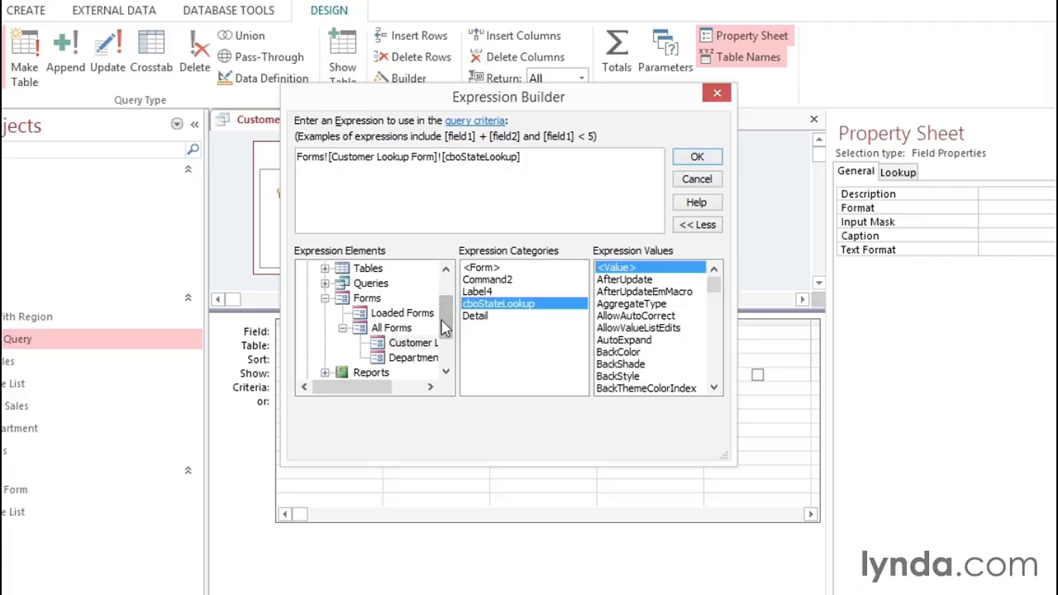
Review the Forms, All Forms and Customer Lookup Form elements that make up the inserted control reference.
{"action": "scroll", "coordinate": [444, 328], "scroll_direction": "up", "scroll_amount": 1}
{"action": "left_click", "coordinate": [374, 284]}
{"action": "left_click", "coordinate": [371, 329]}
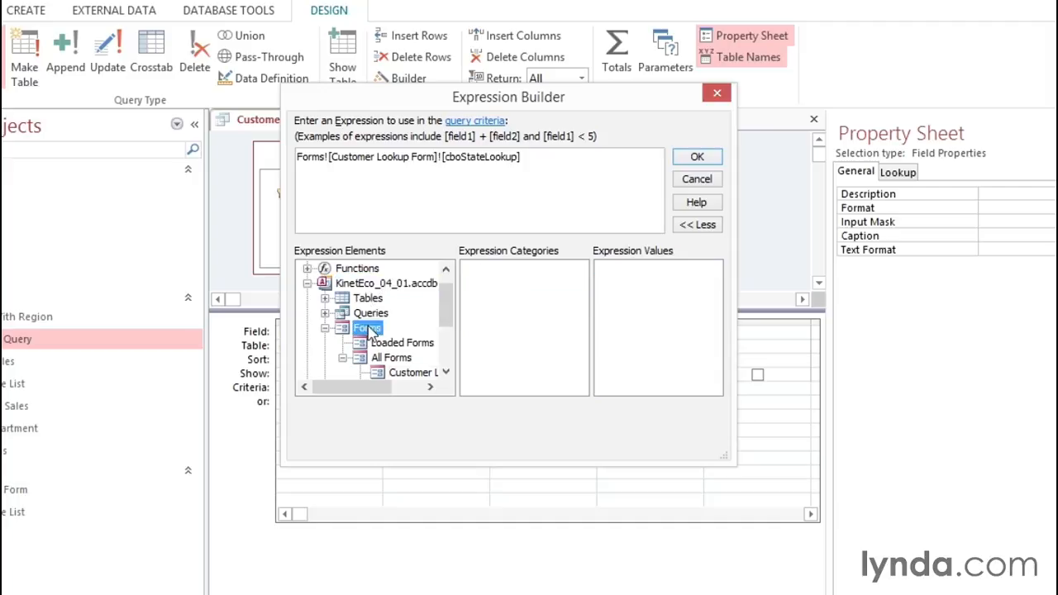
{"action": "left_click", "coordinate": [387, 358]}
{"action": "scroll", "coordinate": [444, 309], "scroll_direction": "down", "scroll_amount": 1}
{"action": "left_click", "coordinate": [405, 329]}
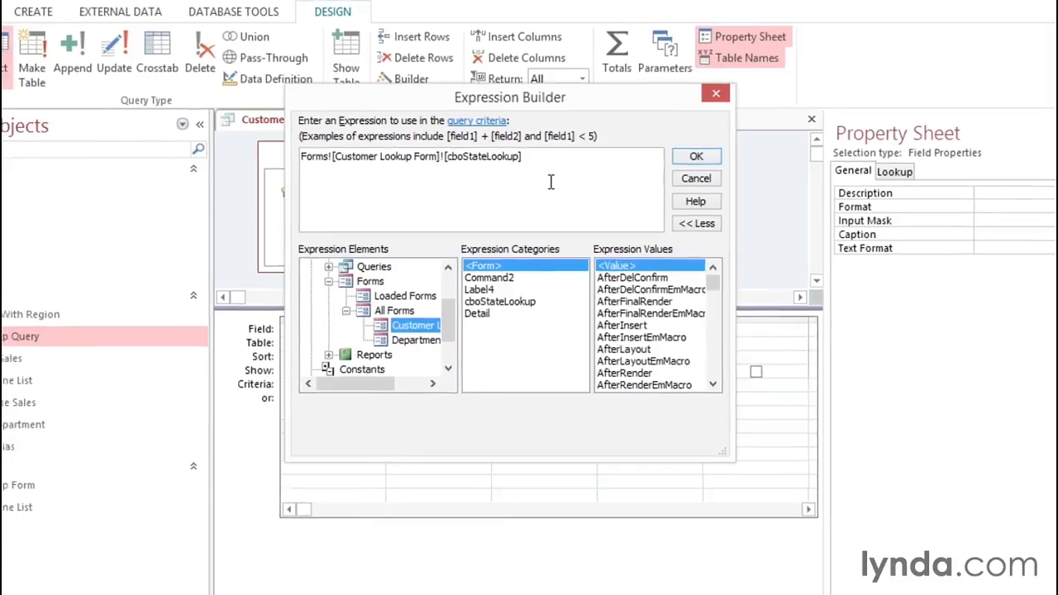
Accept the expression as the State criterion and try running the query directly without supplying a parameter value.
{"action": "left_click", "coordinate": [685, 152]}
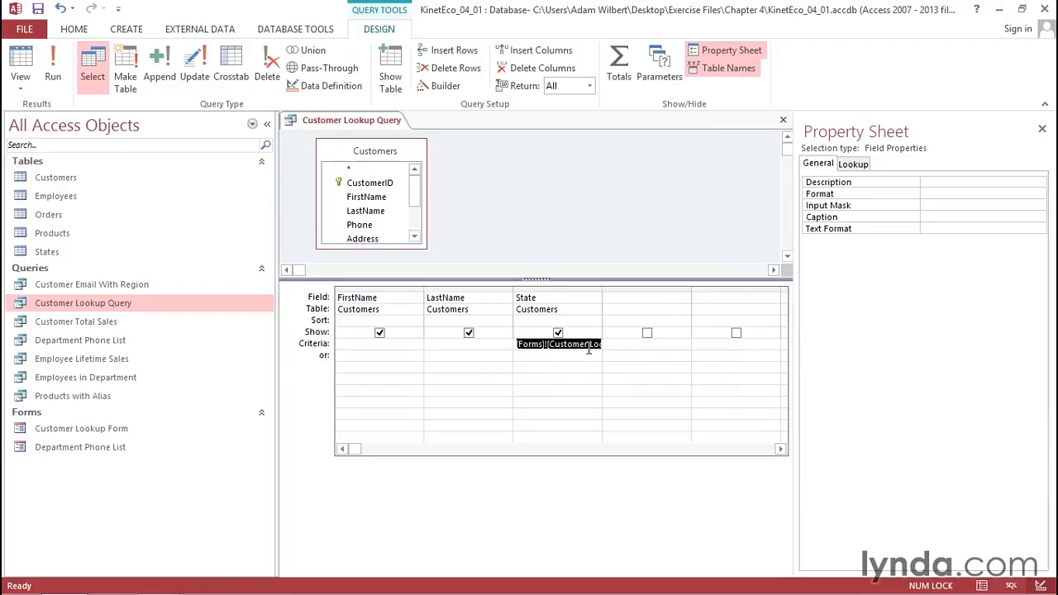
{"action": "left_click", "coordinate": [54, 69]}
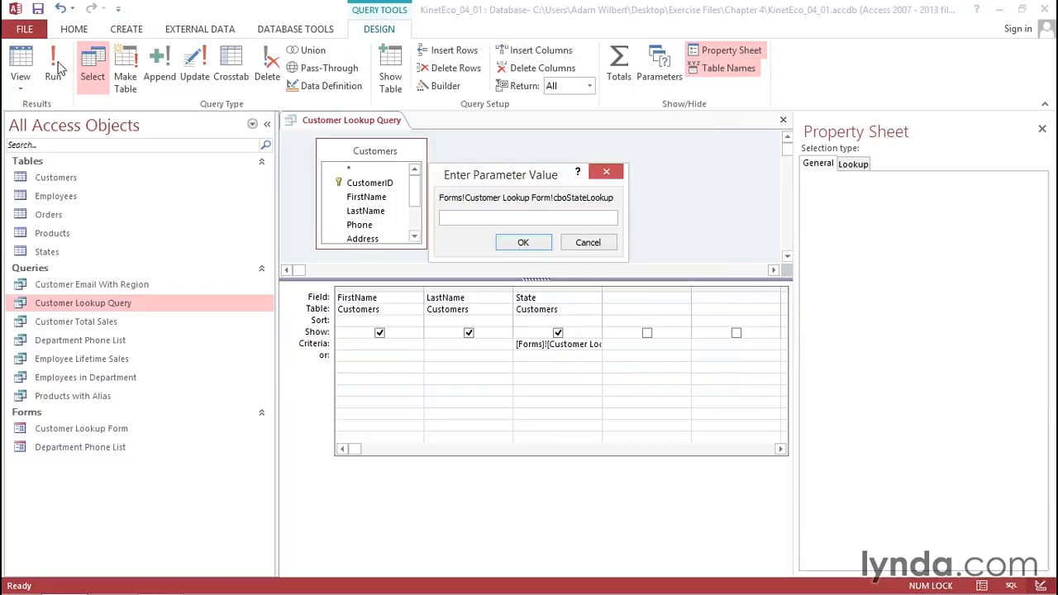
{"action": "key", "text": "Escape"}
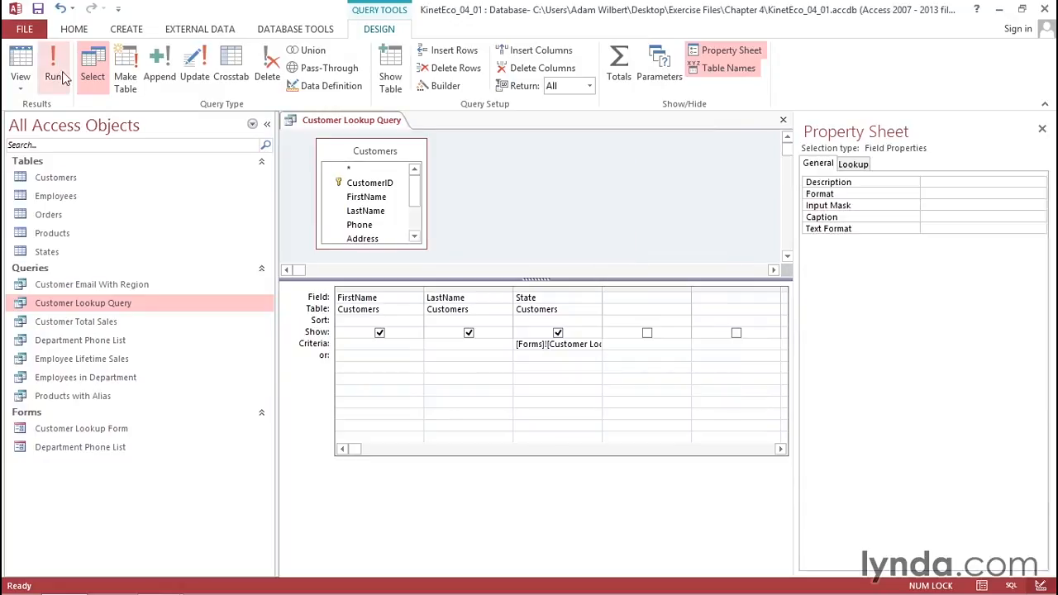
Open the Customer Lookup Form, choose Alabama as the state and run the query from the form.
{"action": "double_click", "coordinate": [106, 432]}
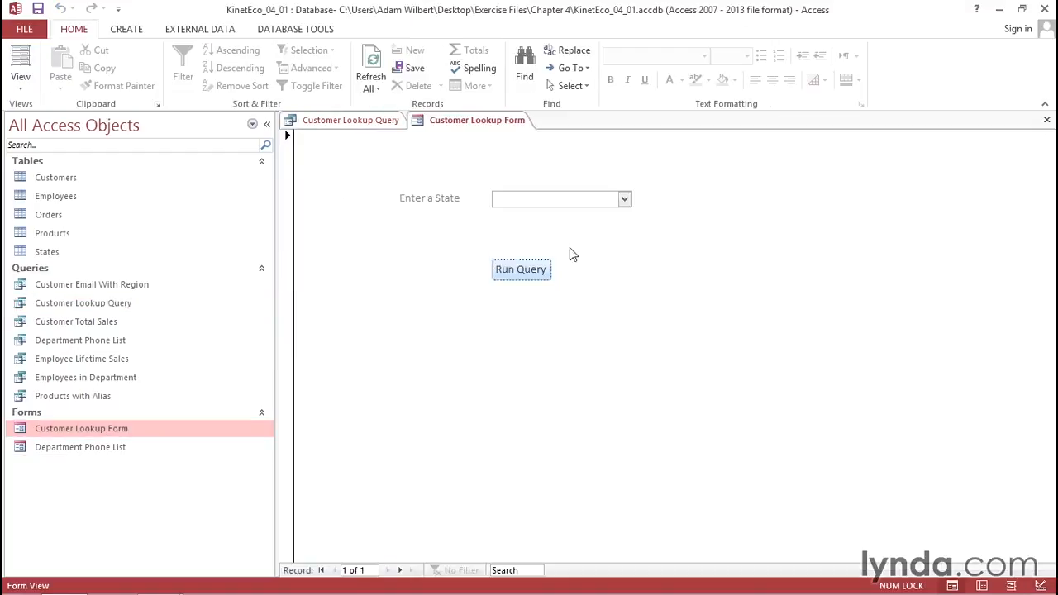
{"action": "left_click", "coordinate": [625, 198]}
{"action": "left_click", "coordinate": [585, 232]}
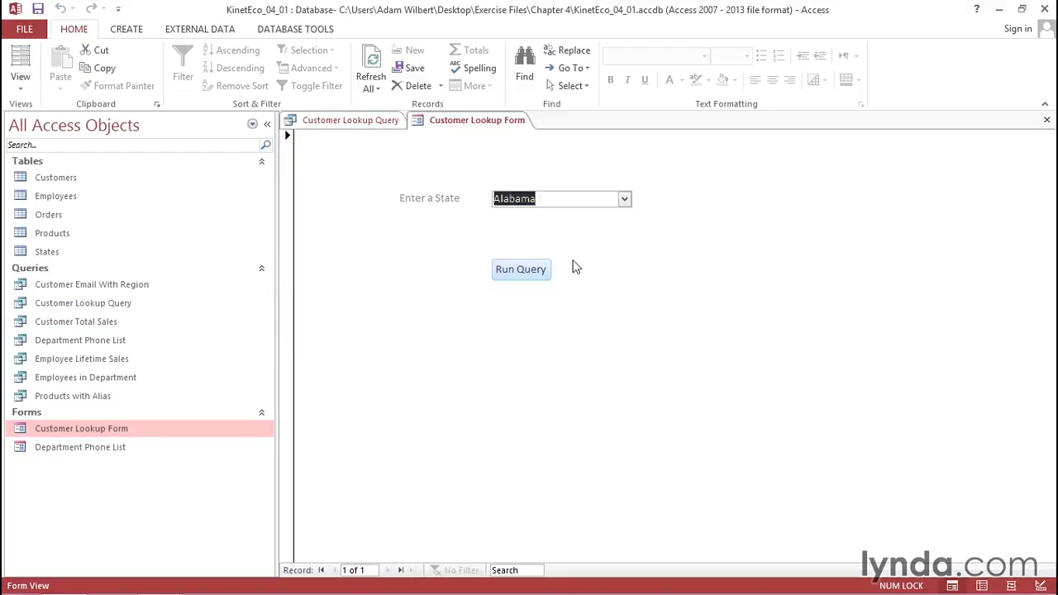
{"action": "left_click", "coordinate": [517, 271]}
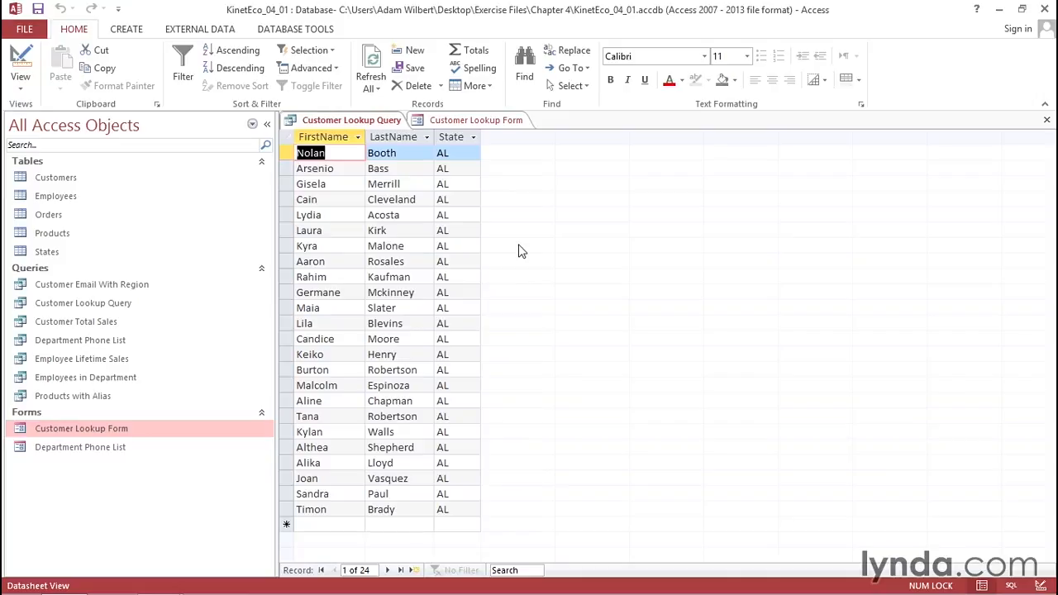